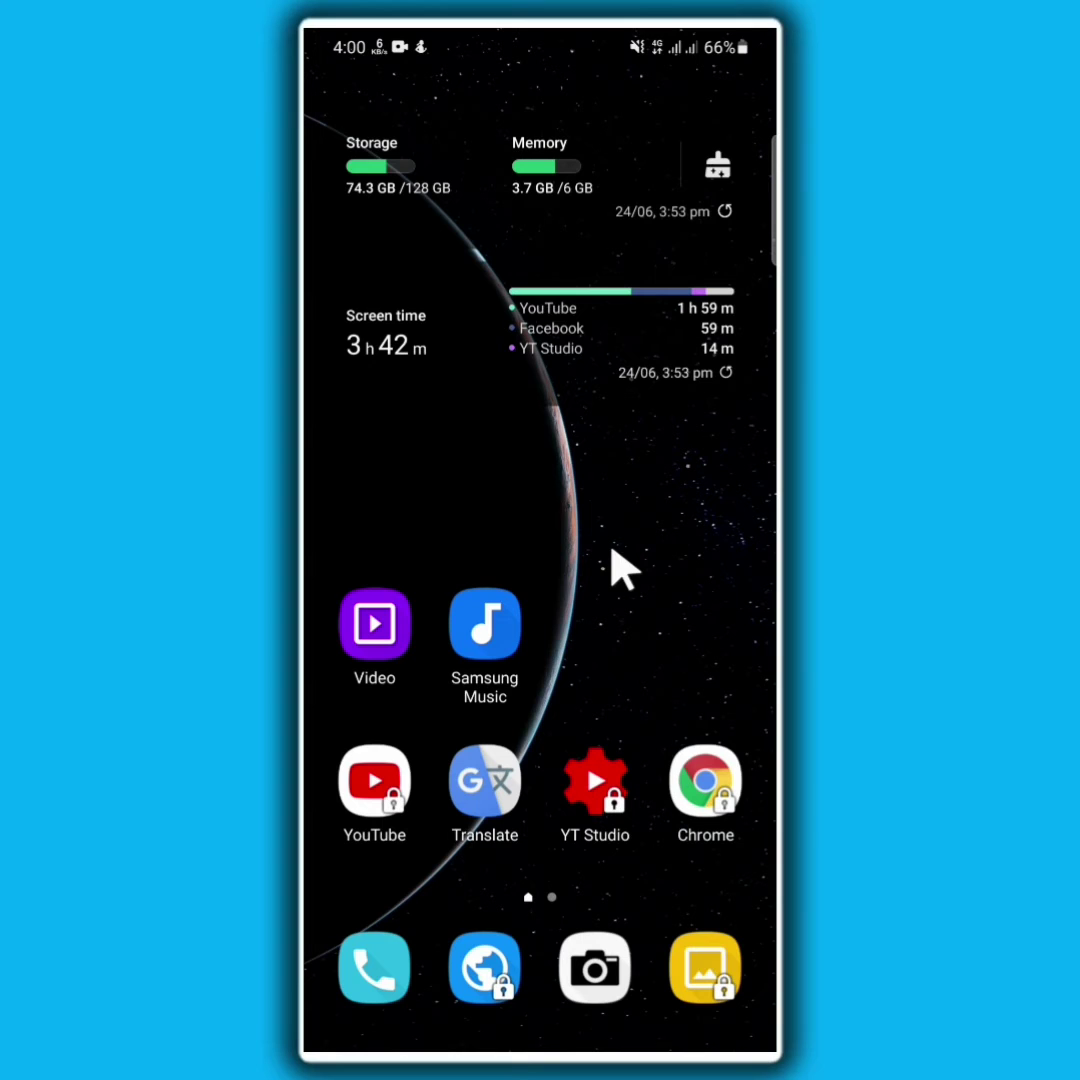
Bring up the app drawer from the Android home screen
left_click_drag(620, 570, 620, 300)
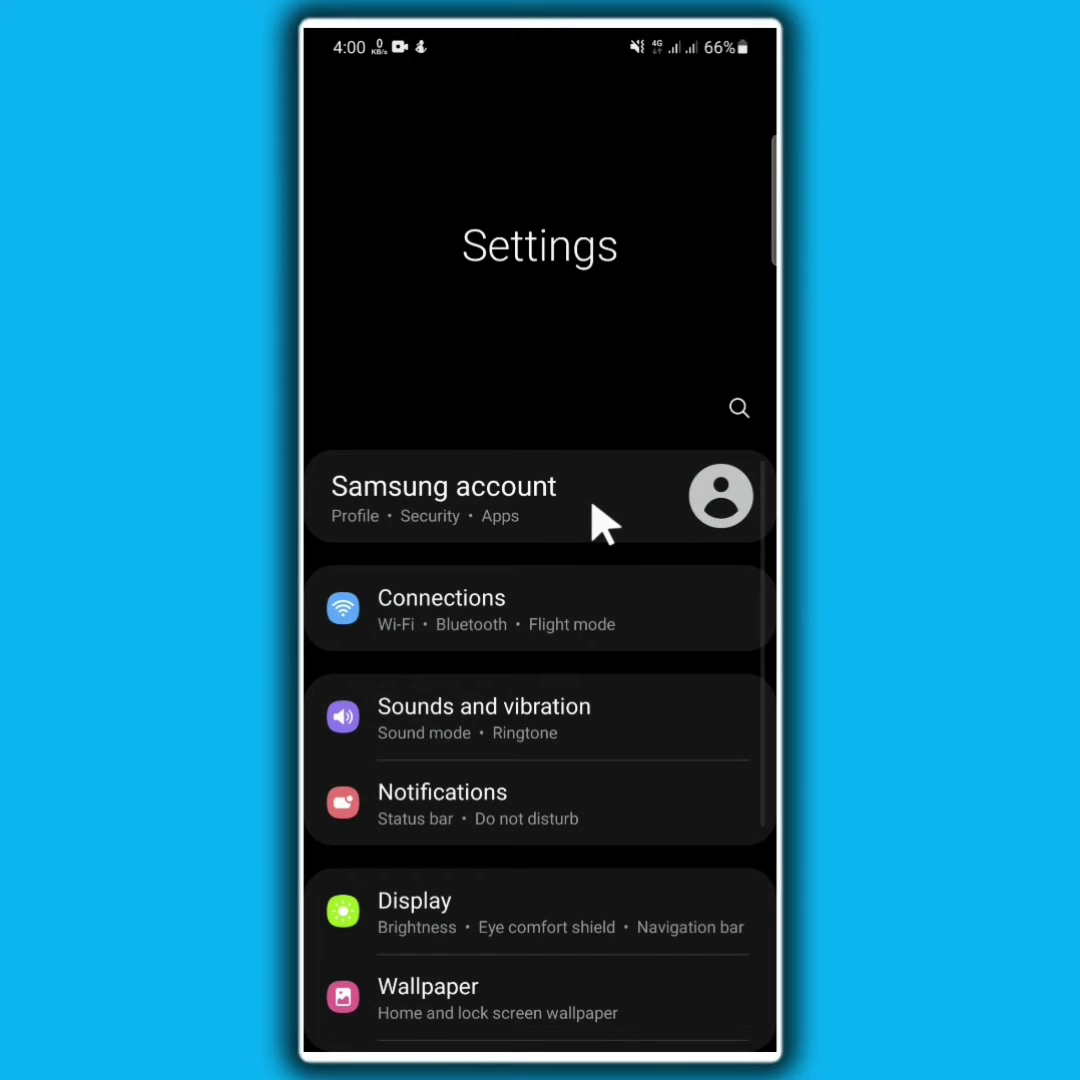
scroll(605, 520, "down", 5)
scroll(605, 520, "down", 5)
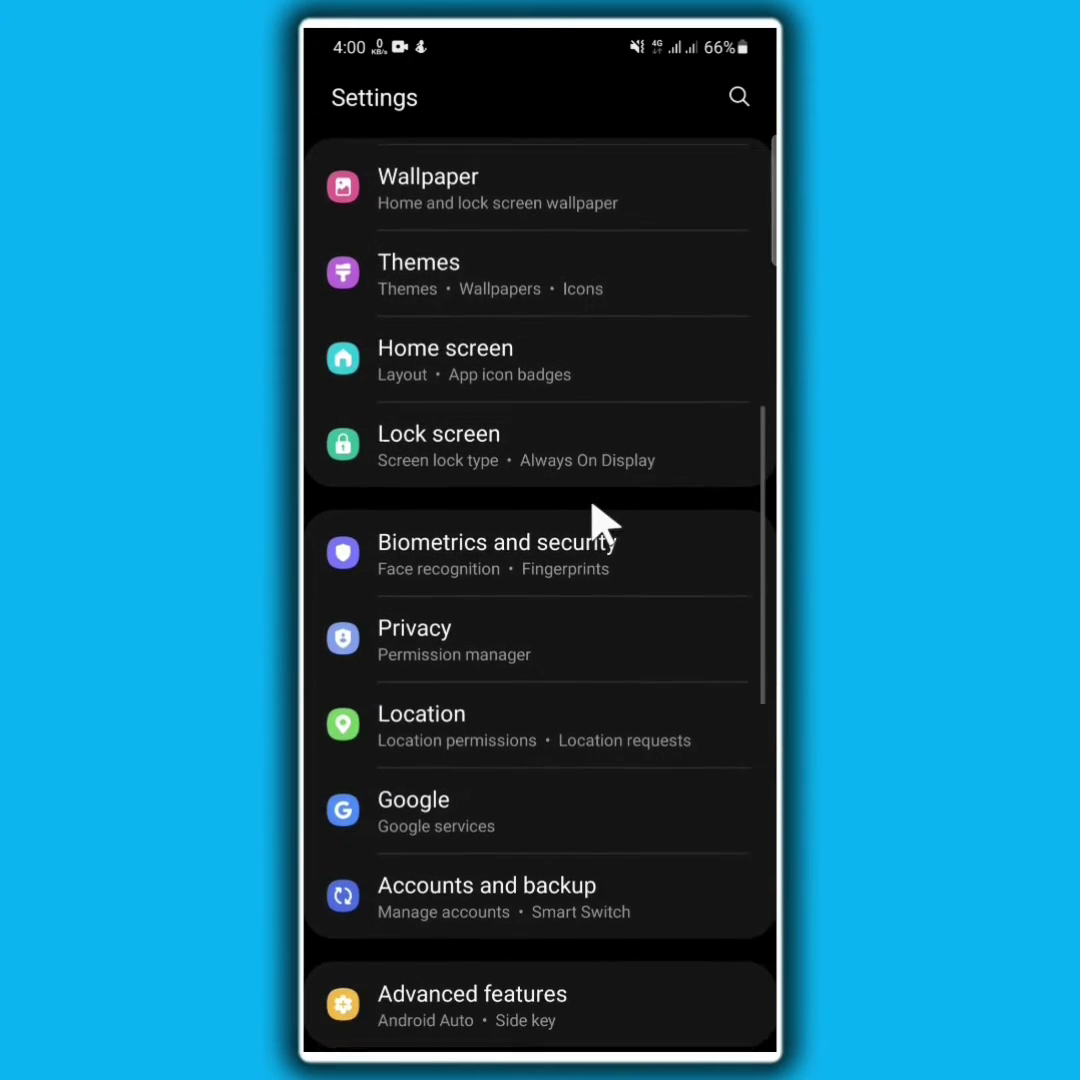
scroll(605, 520, "down", 3)
scroll(605, 520, "down", 3)
scroll(605, 520, "down", 3)
scroll(605, 520, "down", 2)
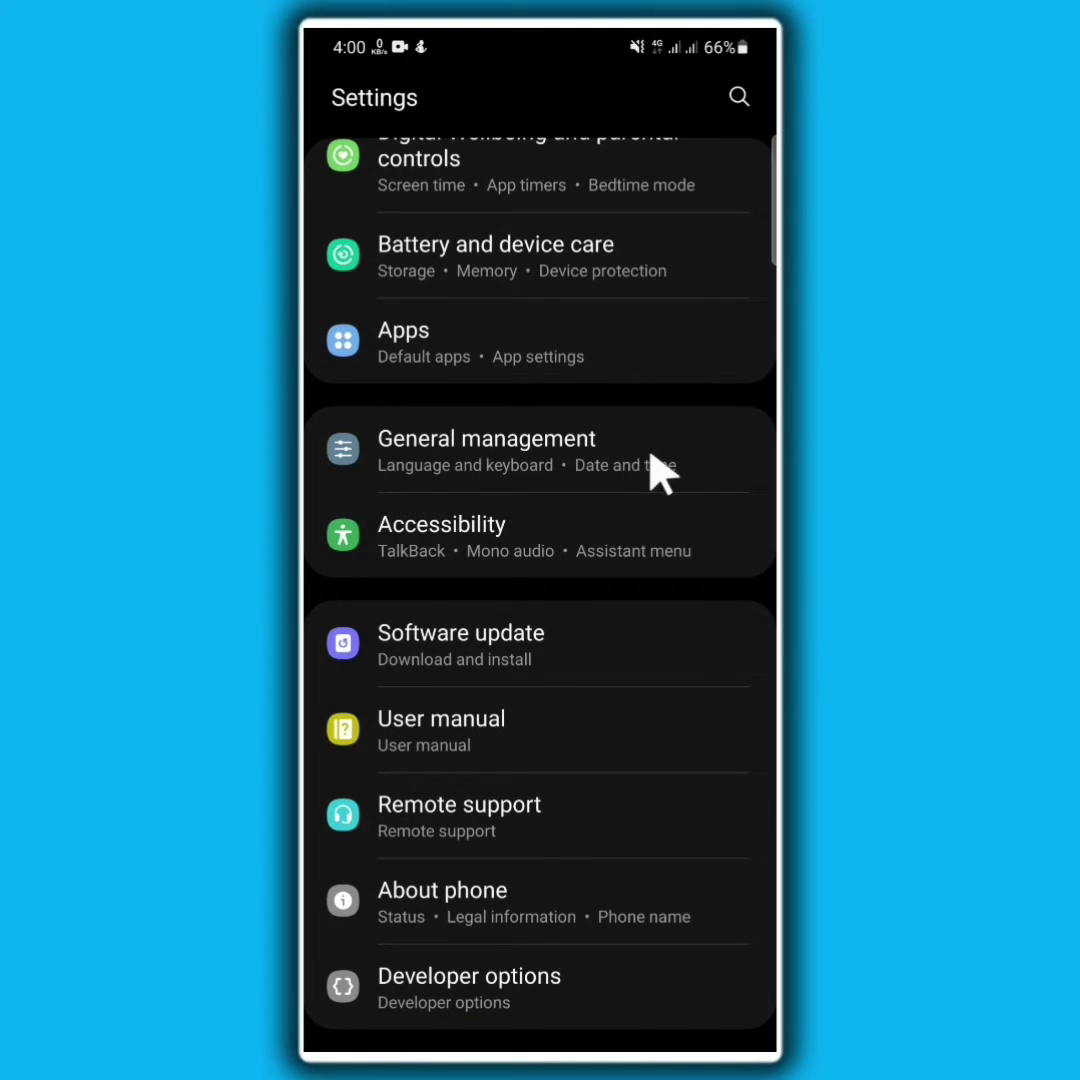
Go through General management to the Keyboard list and default page
left_click(702, 462)
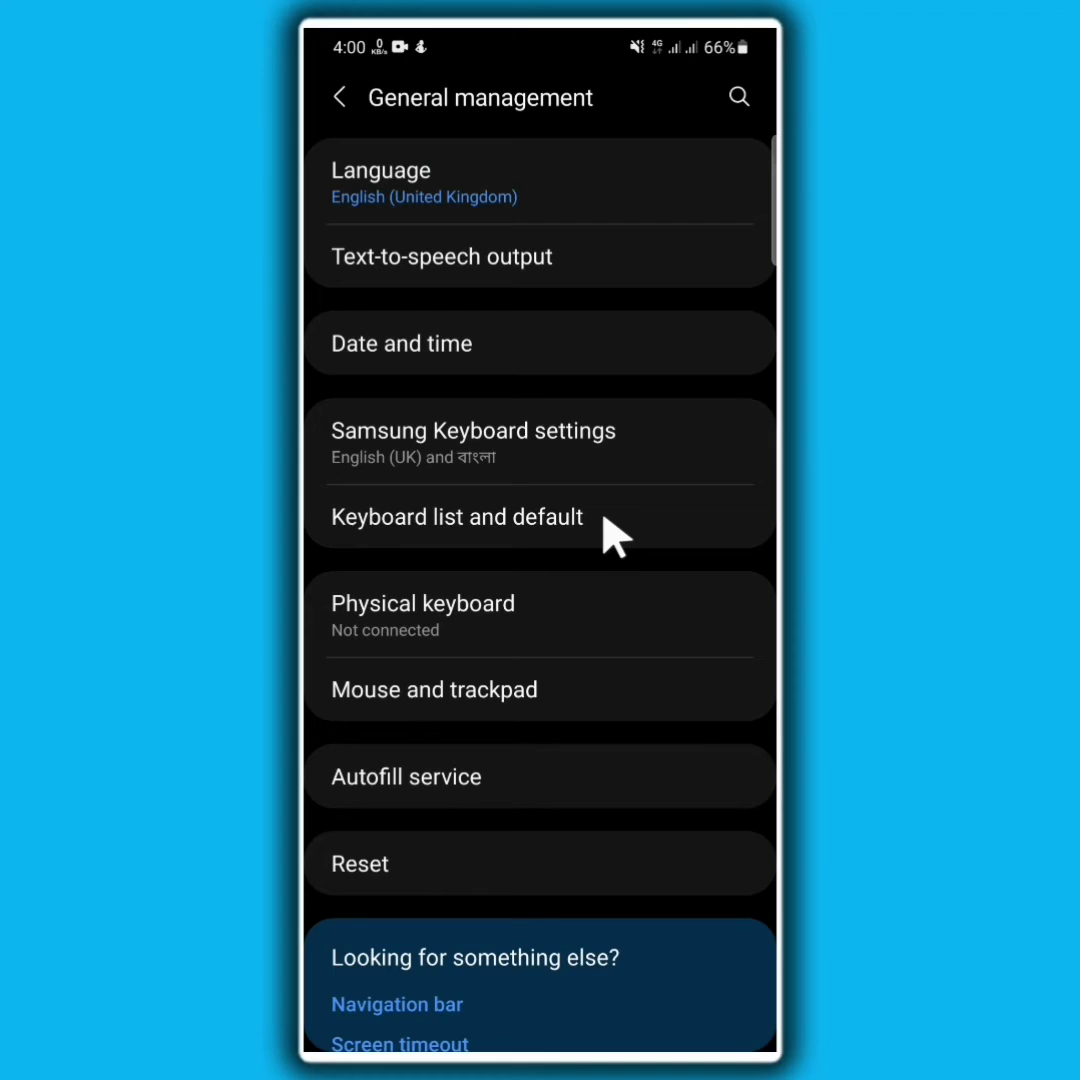
left_click(614, 536)
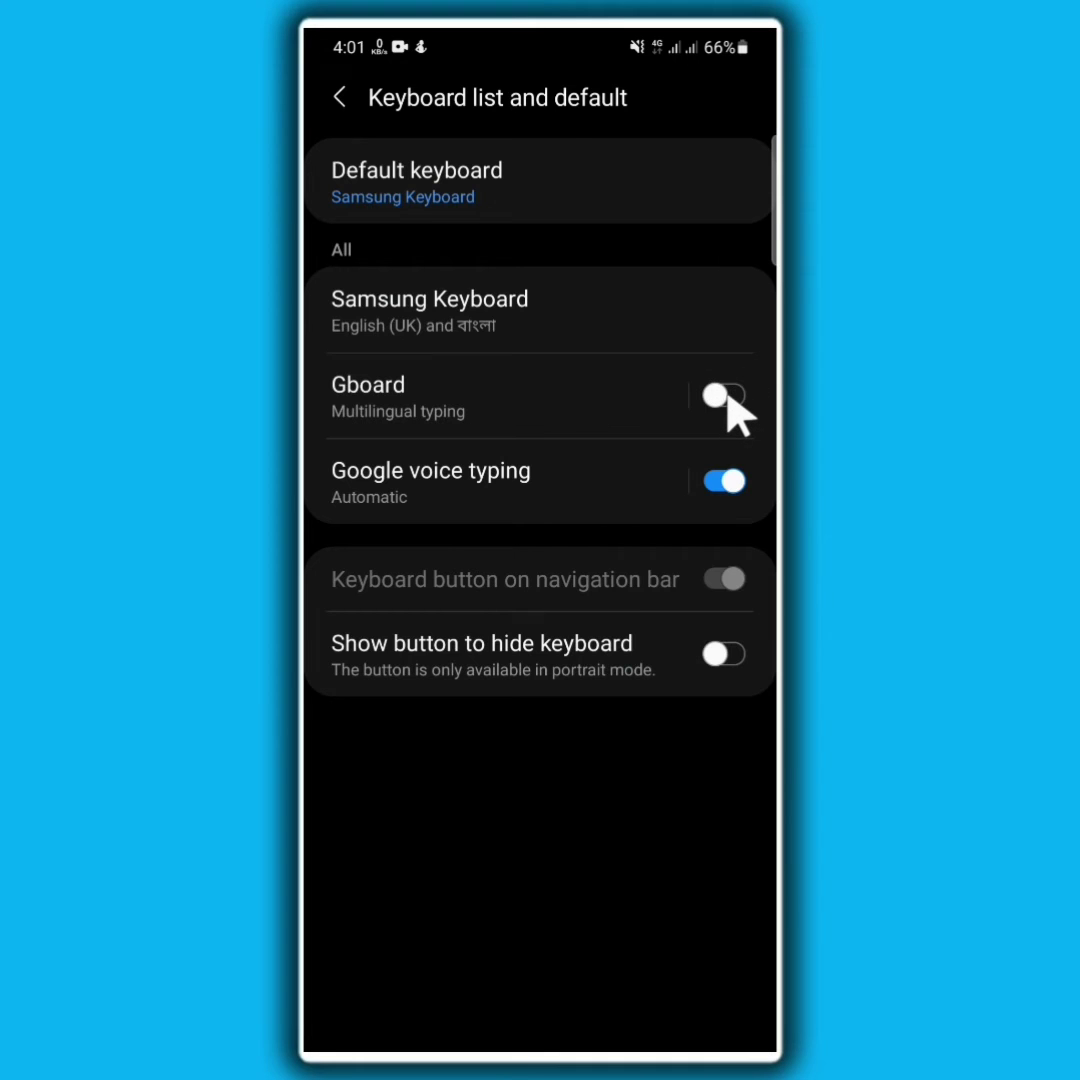
Switch Gboard on and accept the Attention input-method warning
left_click(722, 397)
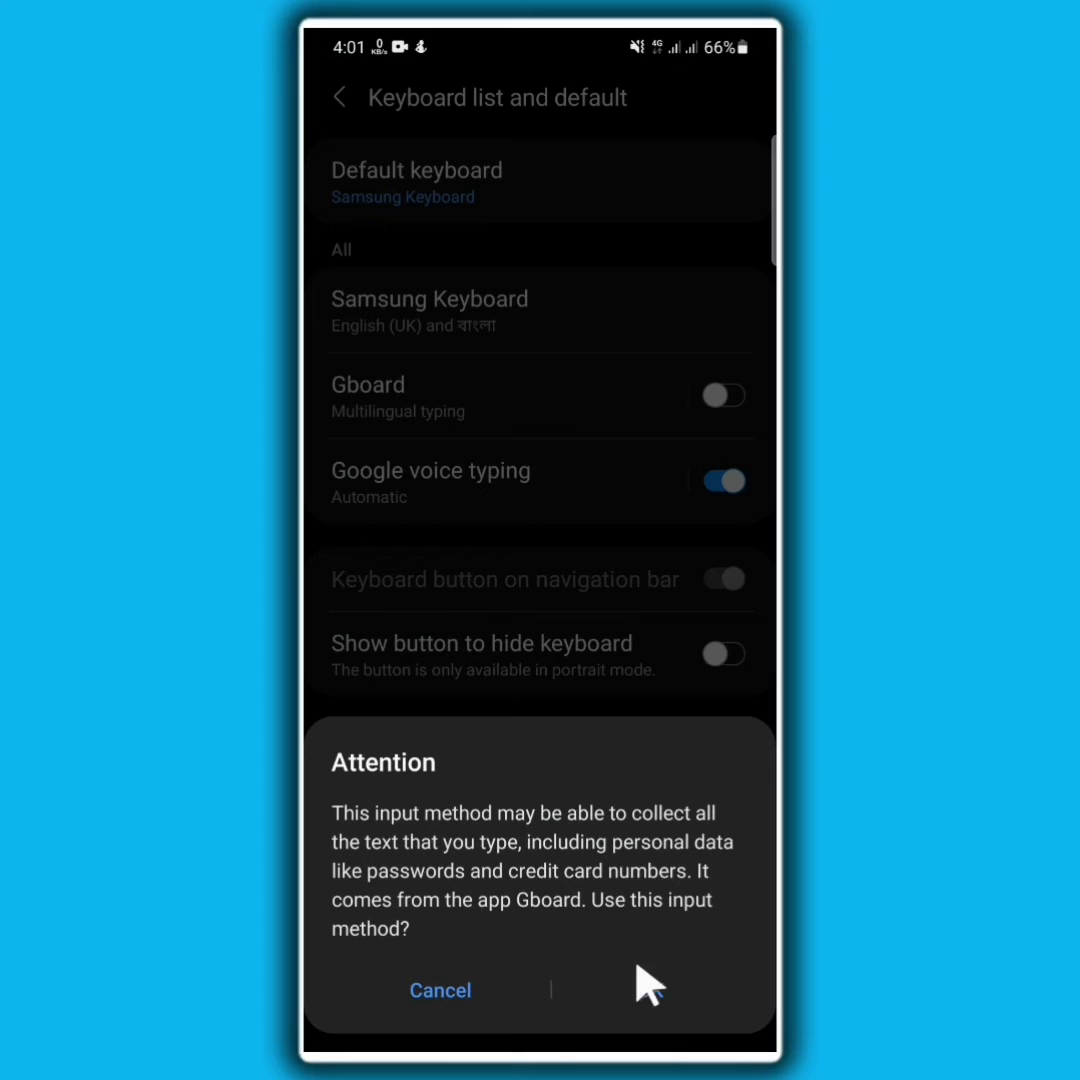
left_click(650, 991)
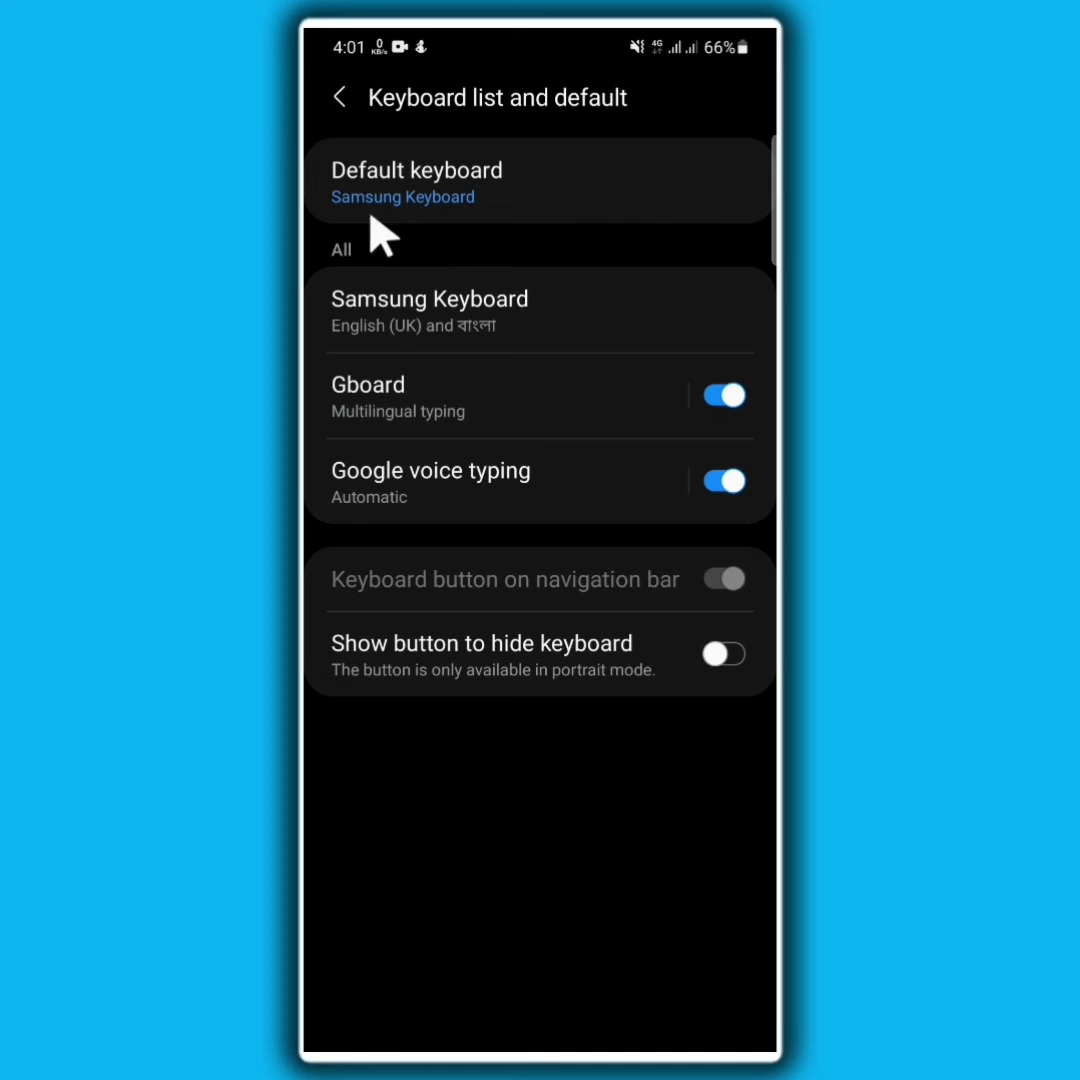
Choose Gboard as the default keyboard in Choose input method
left_click(548, 182)
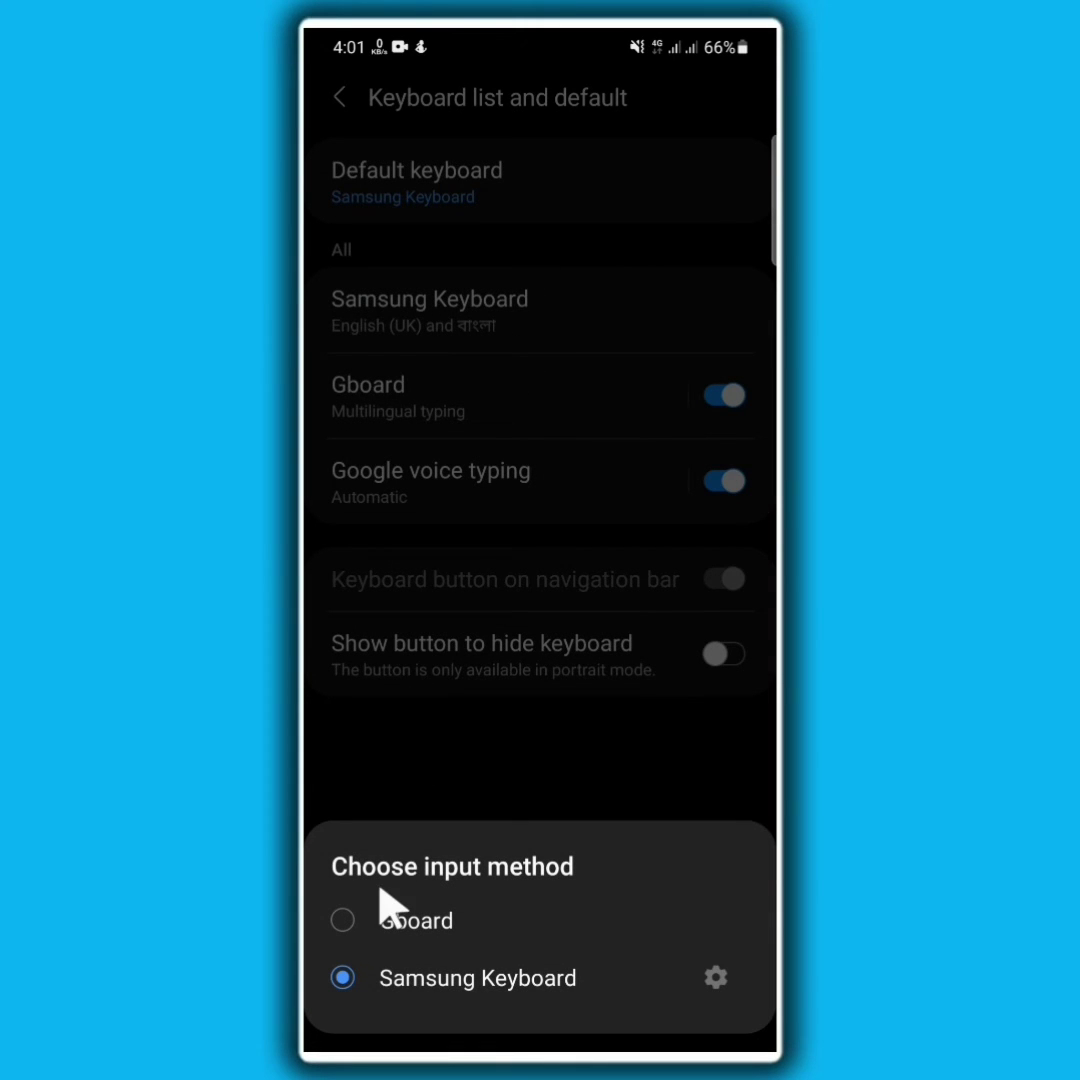
left_click(342, 921)
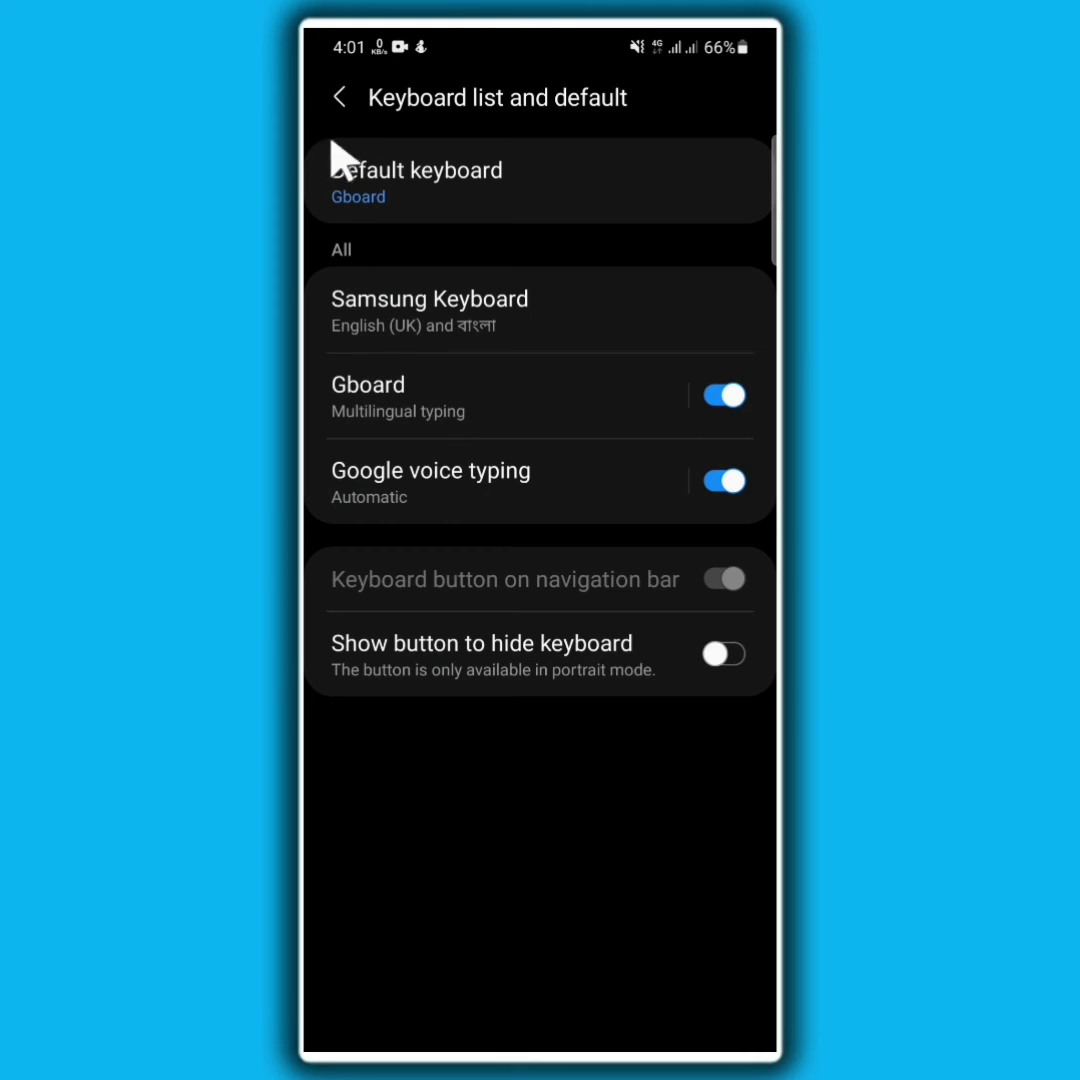
Return to General management, check Gboard via settings search, then go Home
left_click(340, 97)
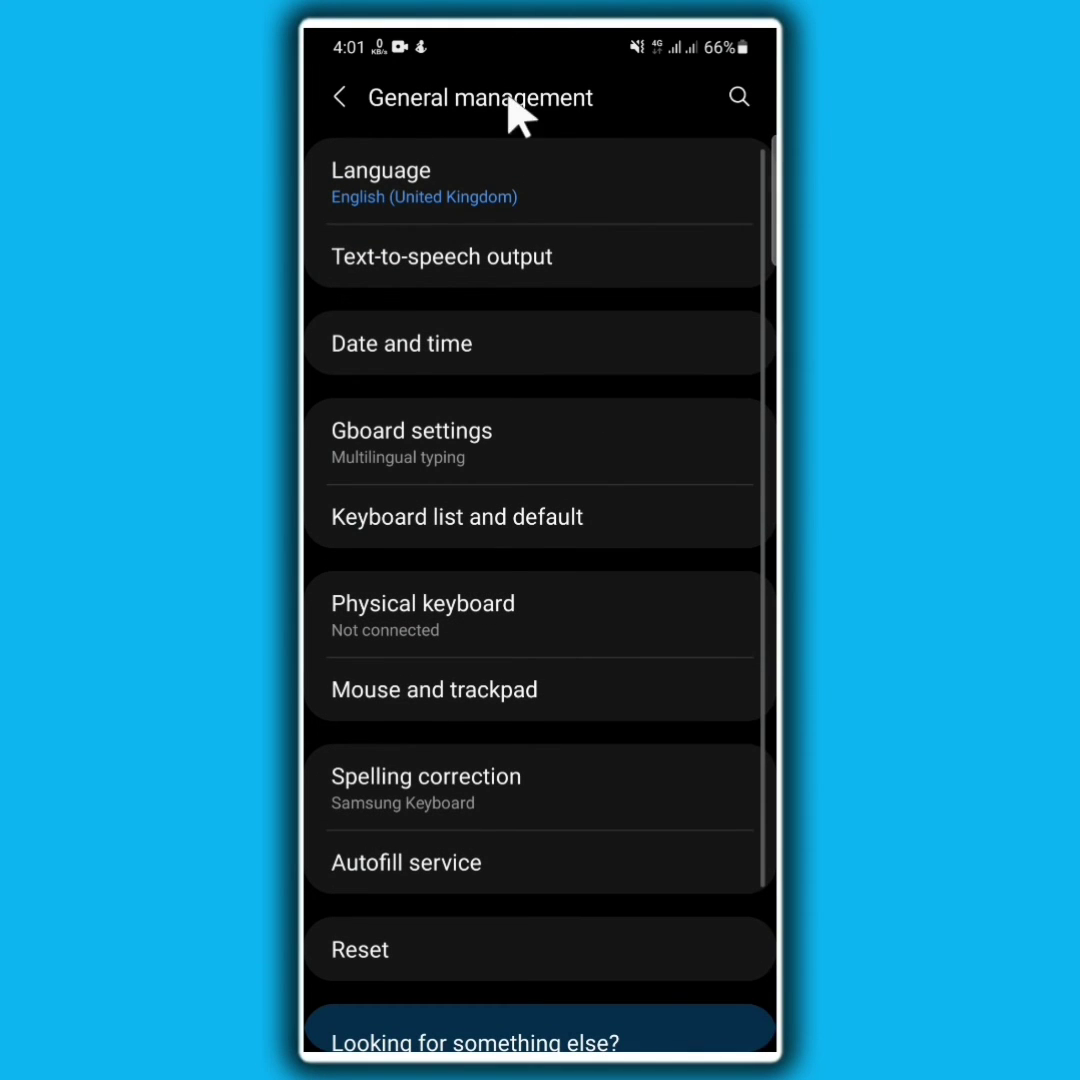
left_click(740, 97)
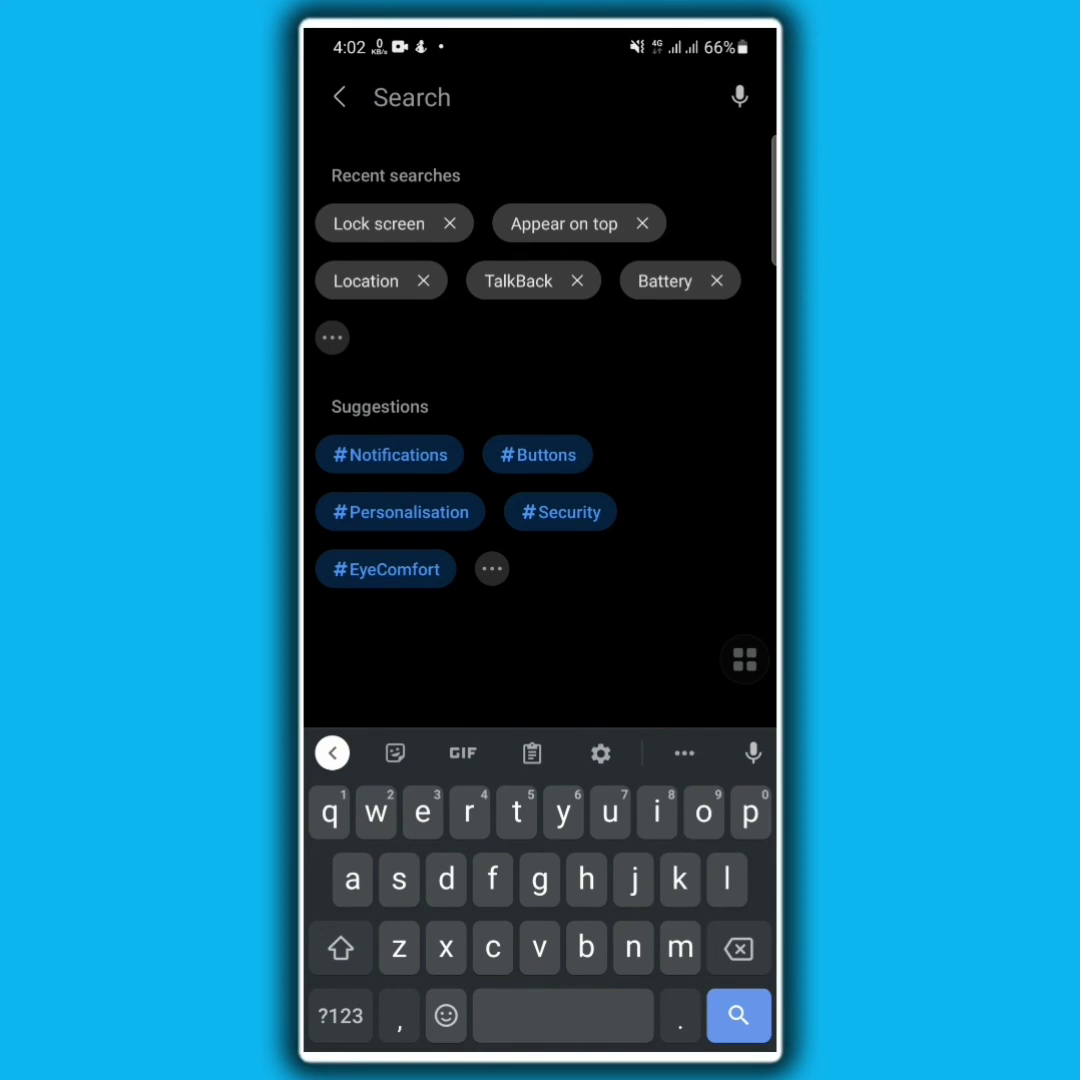
key("Home")
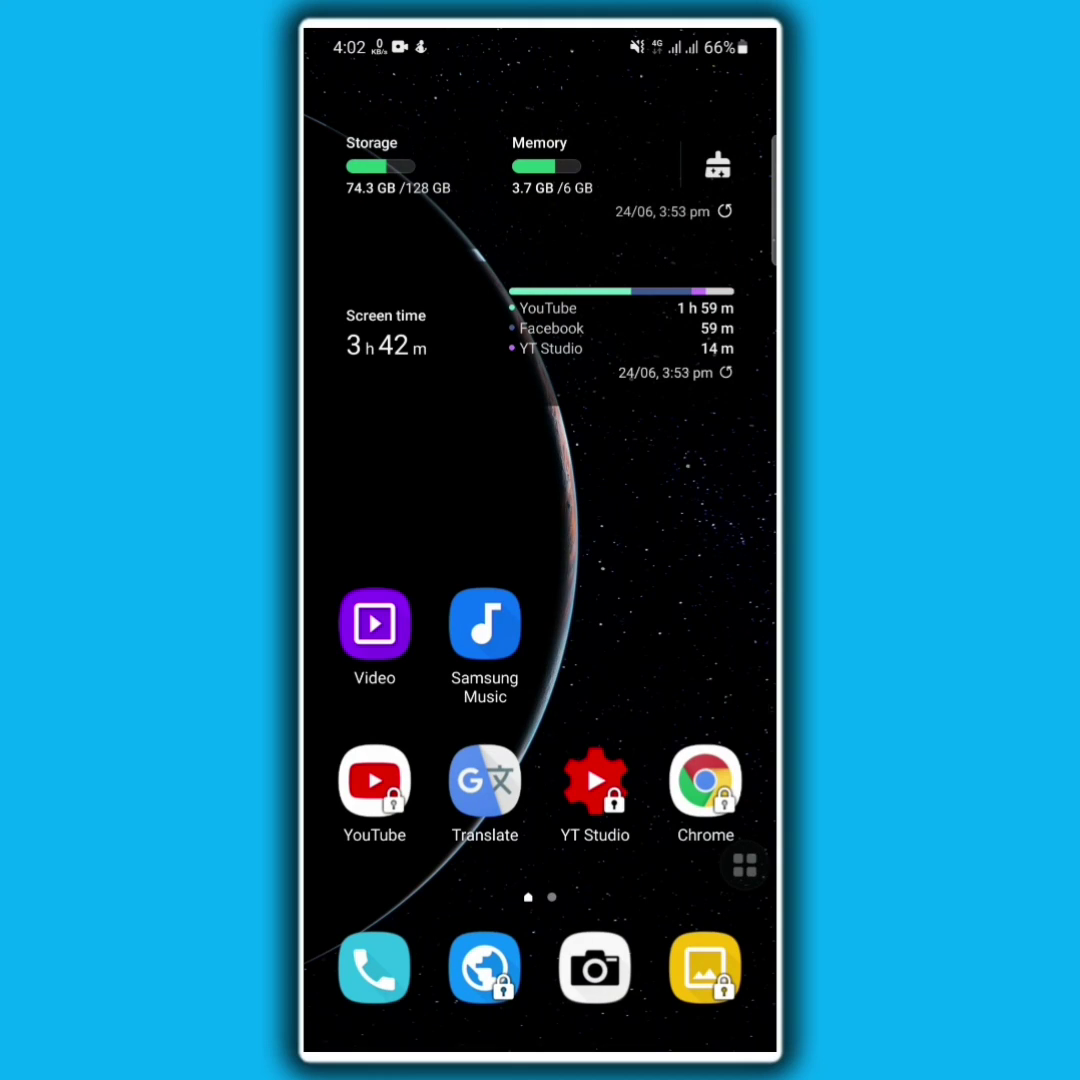